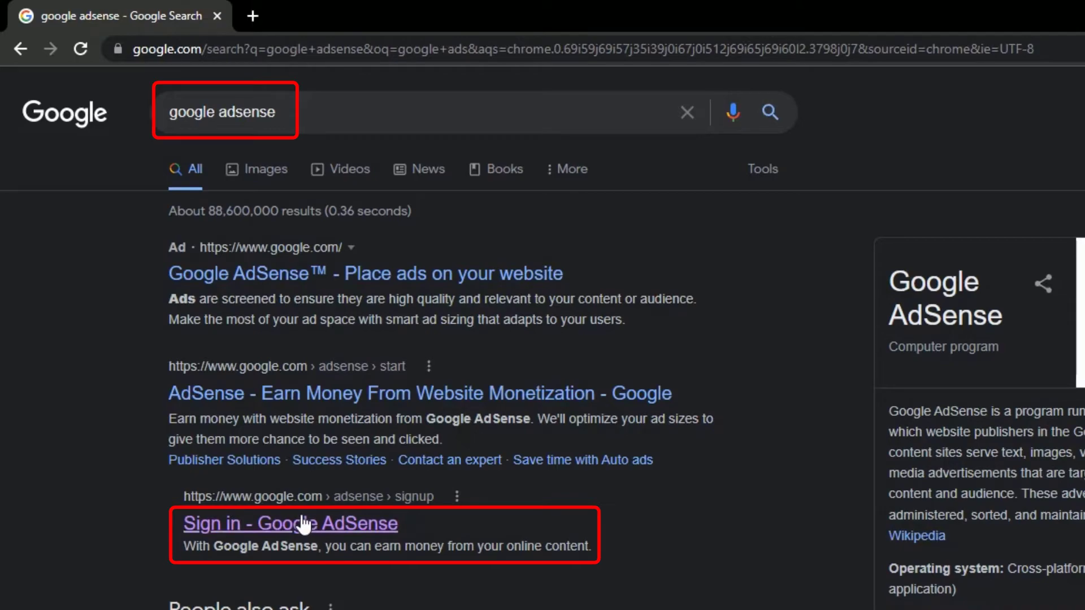
Step: Open the 'Sign in - Google AdSense' link from the google adsense search results
left_click(305, 524)
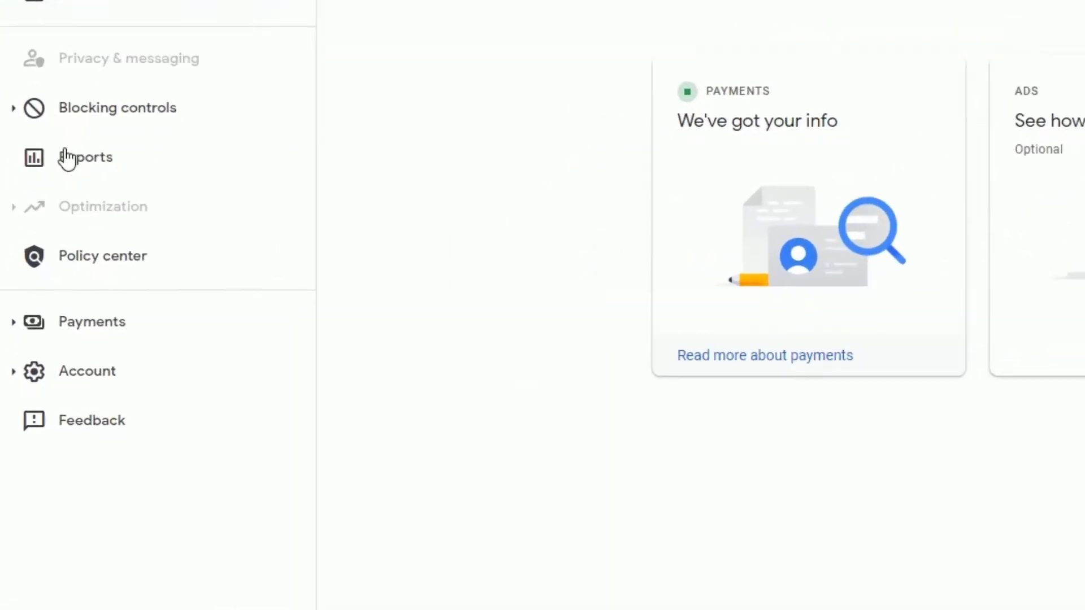
Step: Go through Payments info, Manage settings and Manage tax info to add United States tax info
left_click(23, 311)
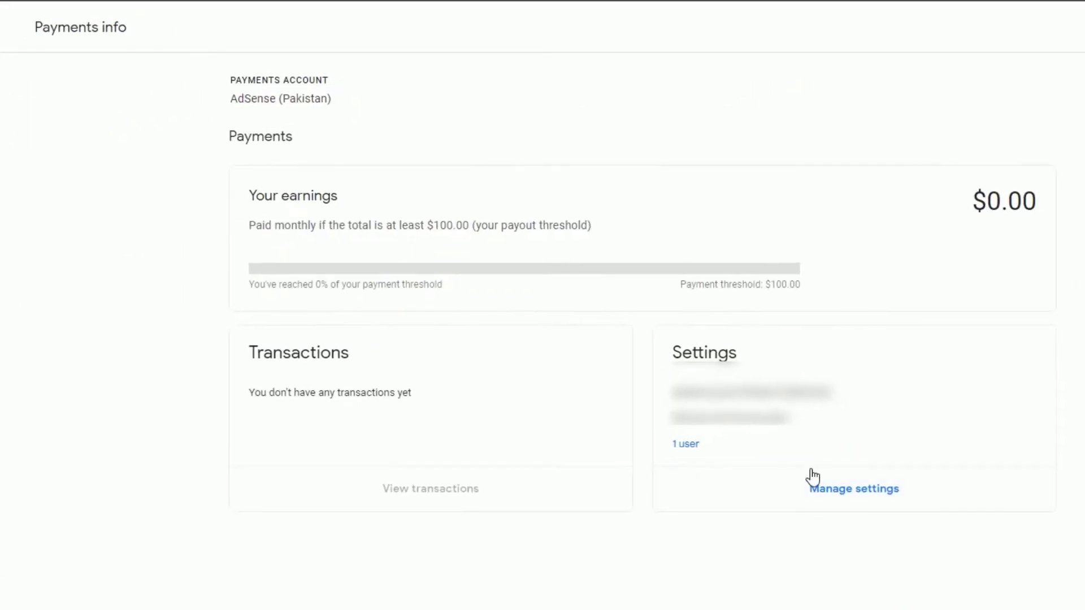
left_click(881, 492)
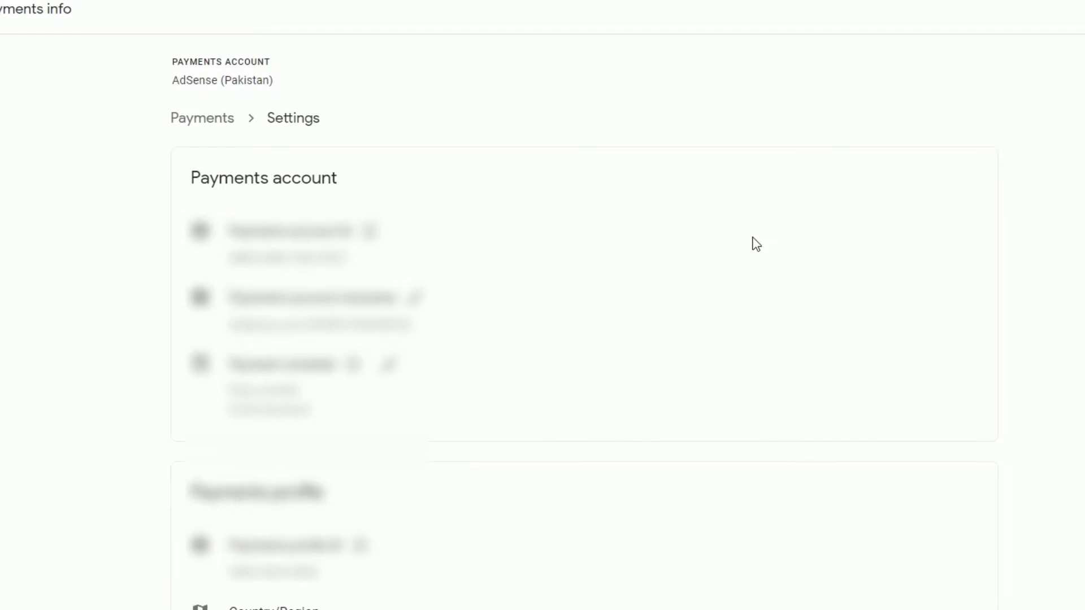
scroll(491, 456, "down", 7)
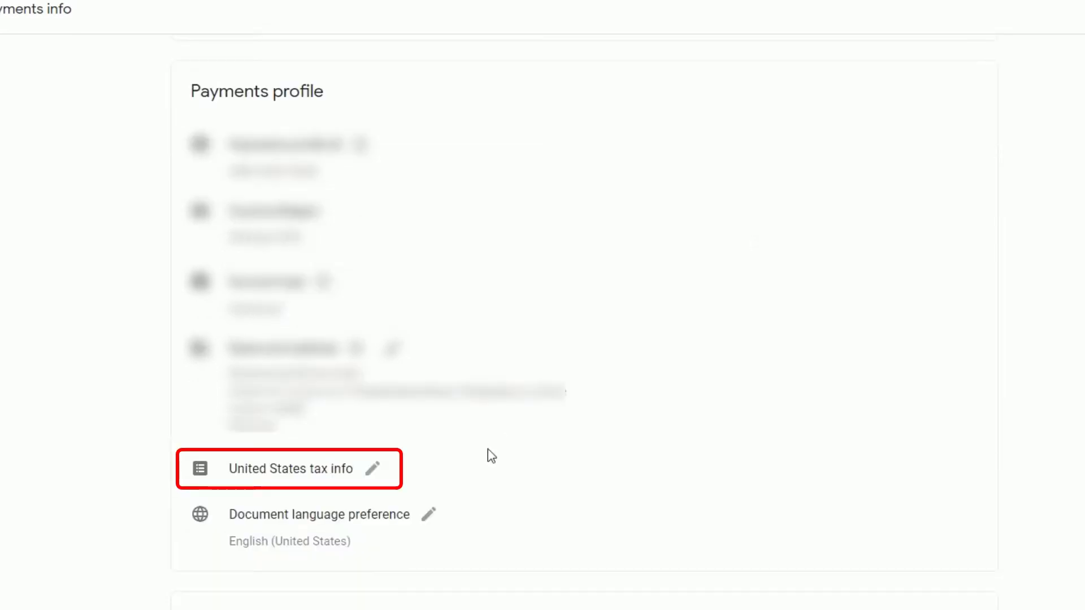
left_click(373, 469)
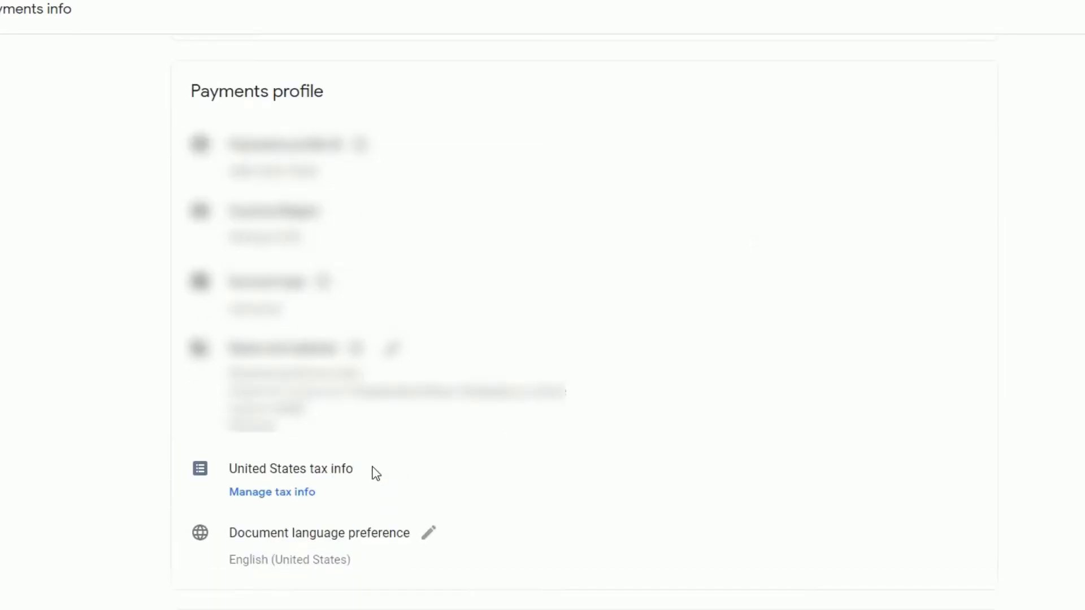
left_click(303, 494)
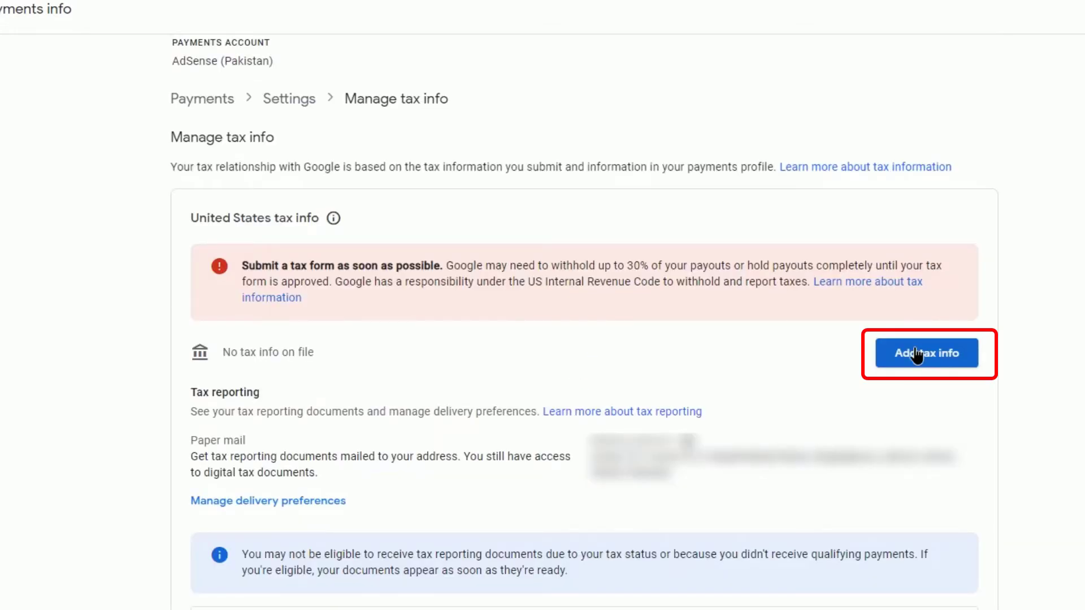
left_click(916, 354)
left_click(751, 576)
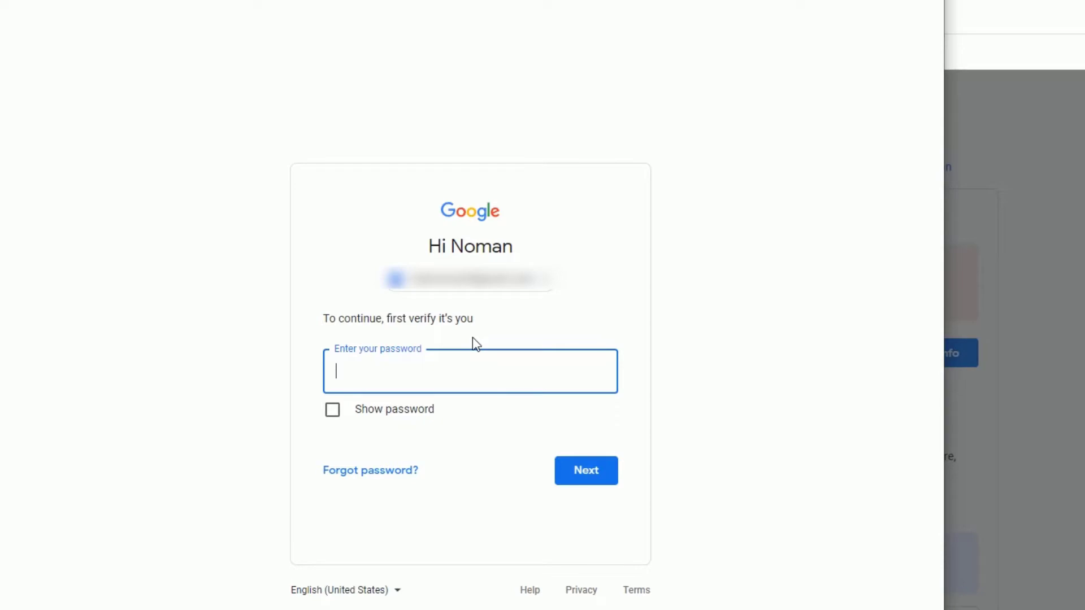
Step: Enter the account password in Google's identity check
type("•••")
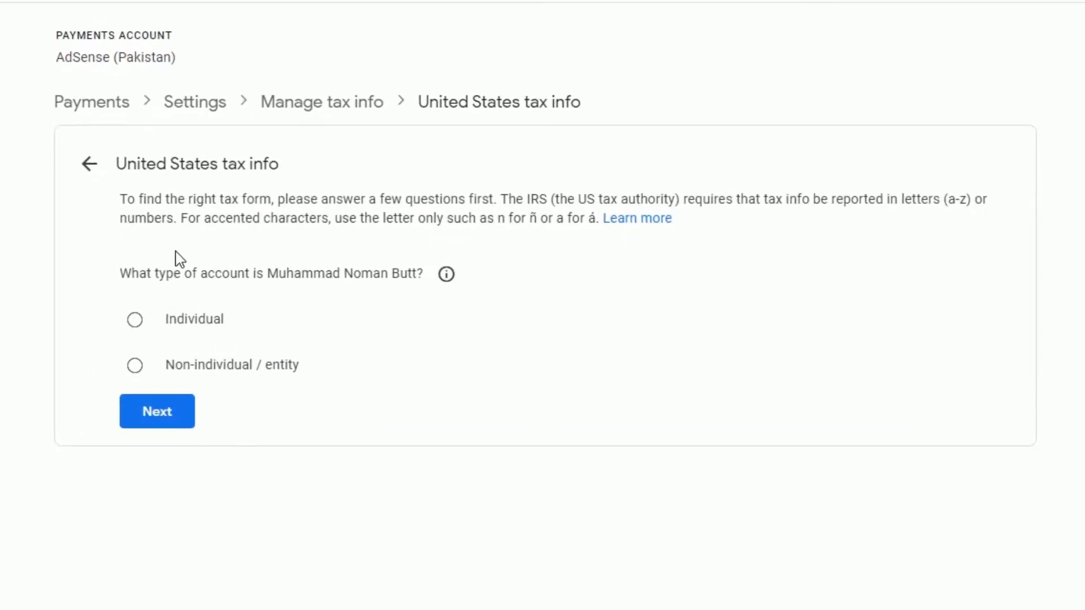
Step: Answer Individual and not a US citizen, choose W-8BEN, and start that form
left_click(136, 322)
left_click(161, 417)
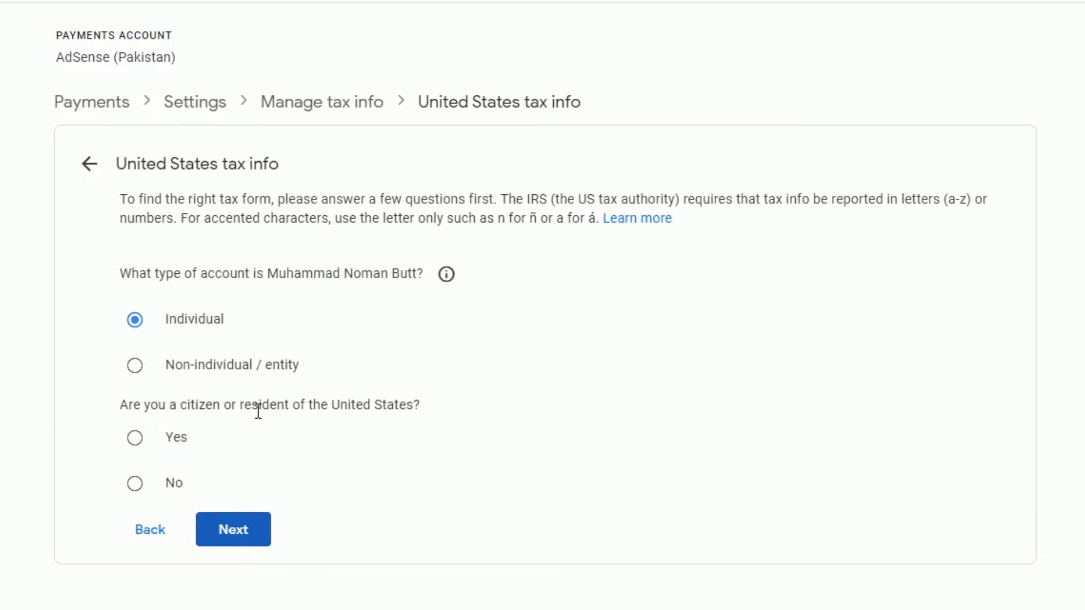
left_click(135, 483)
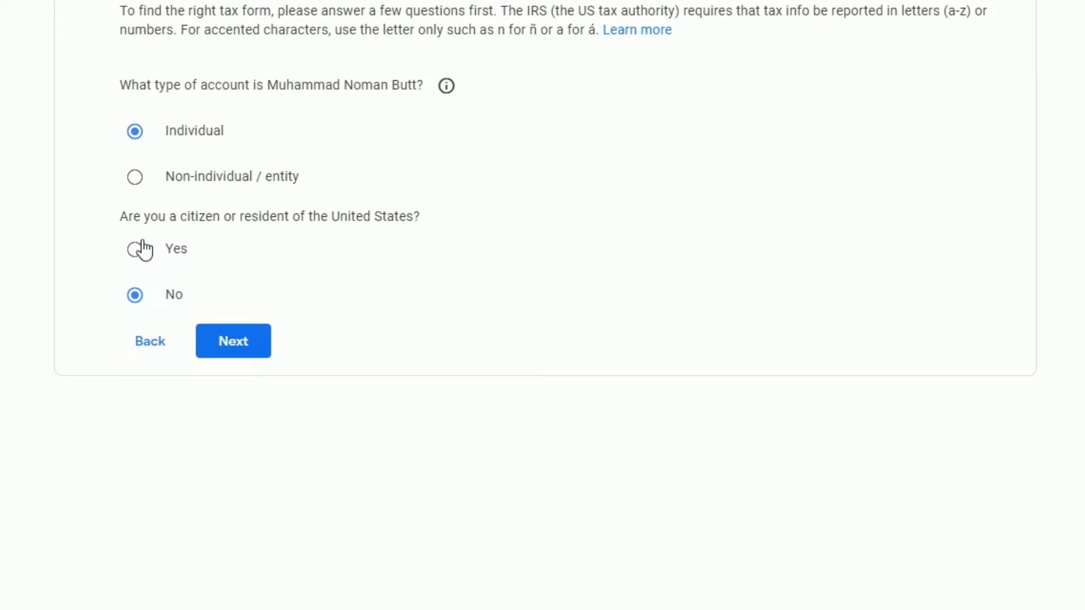
left_click(233, 344)
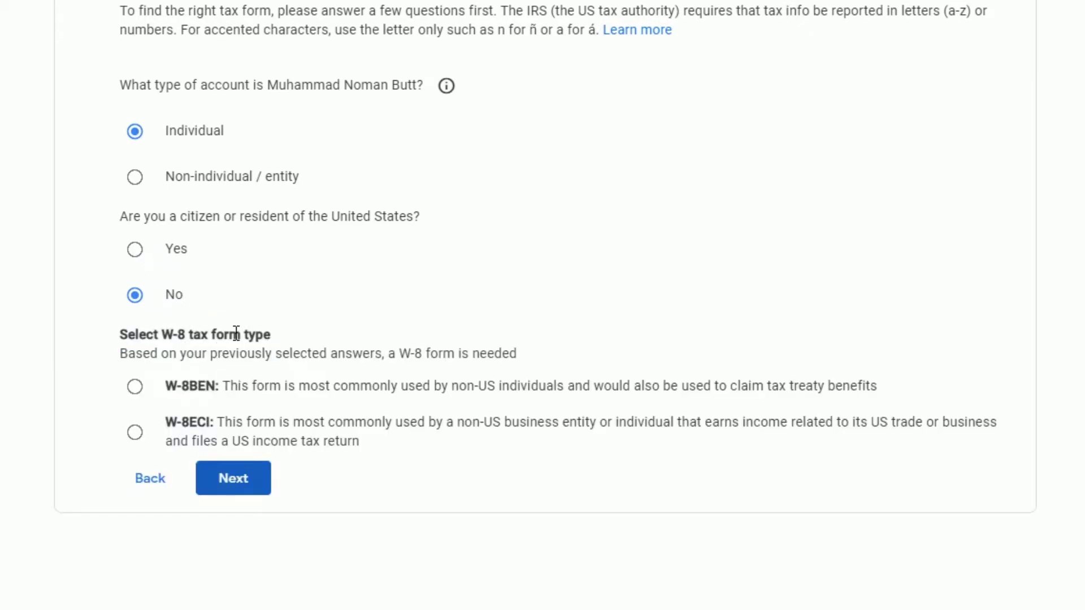
left_click(135, 388)
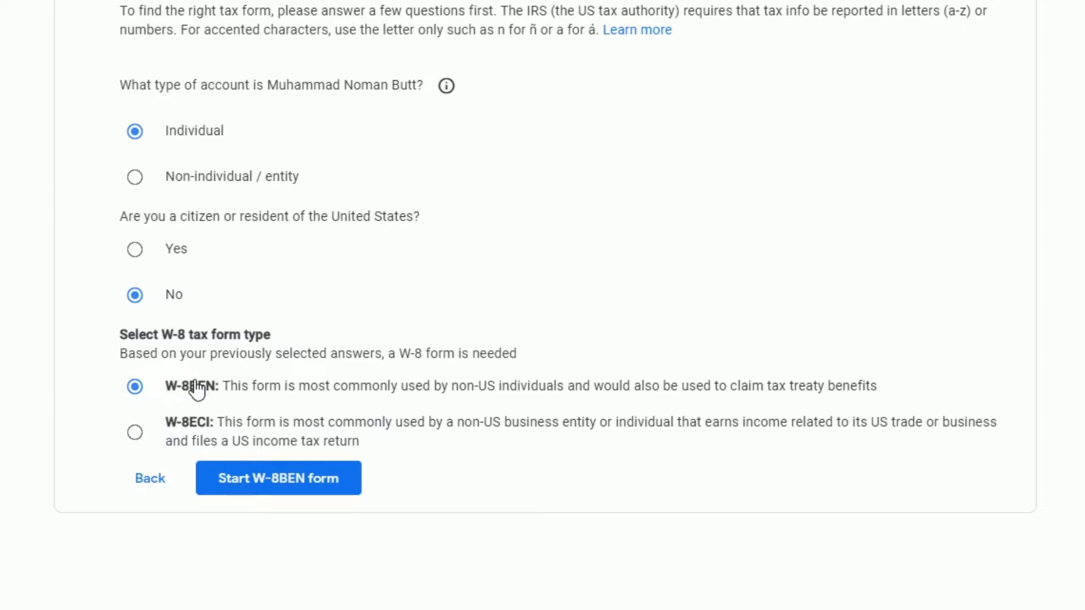
left_click(274, 487)
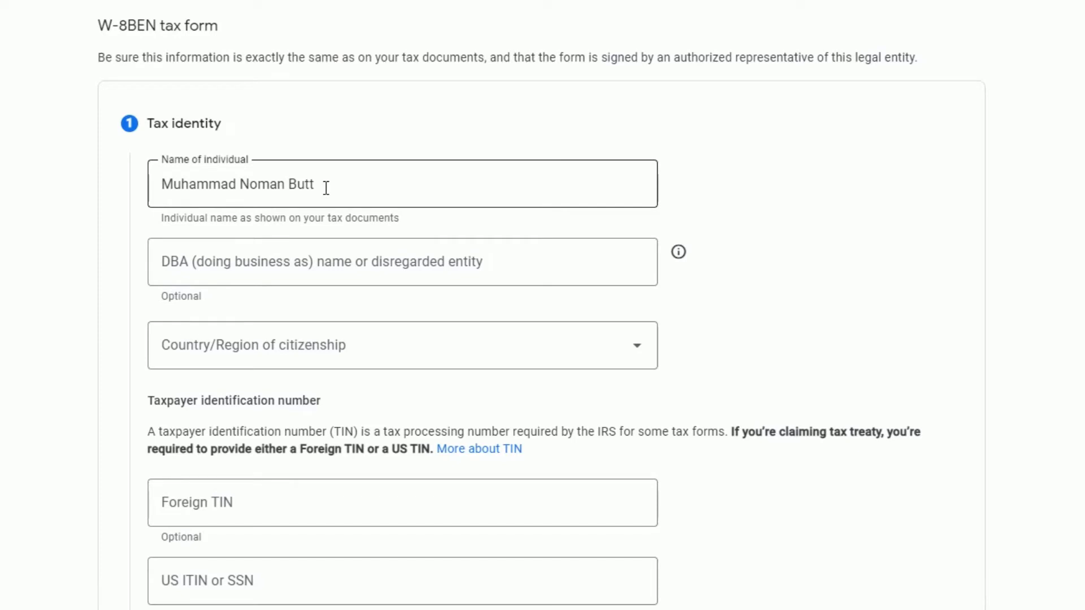
Step: Set the Country/Region of citizenship to Pakistan
scroll(325, 187, "down", 2)
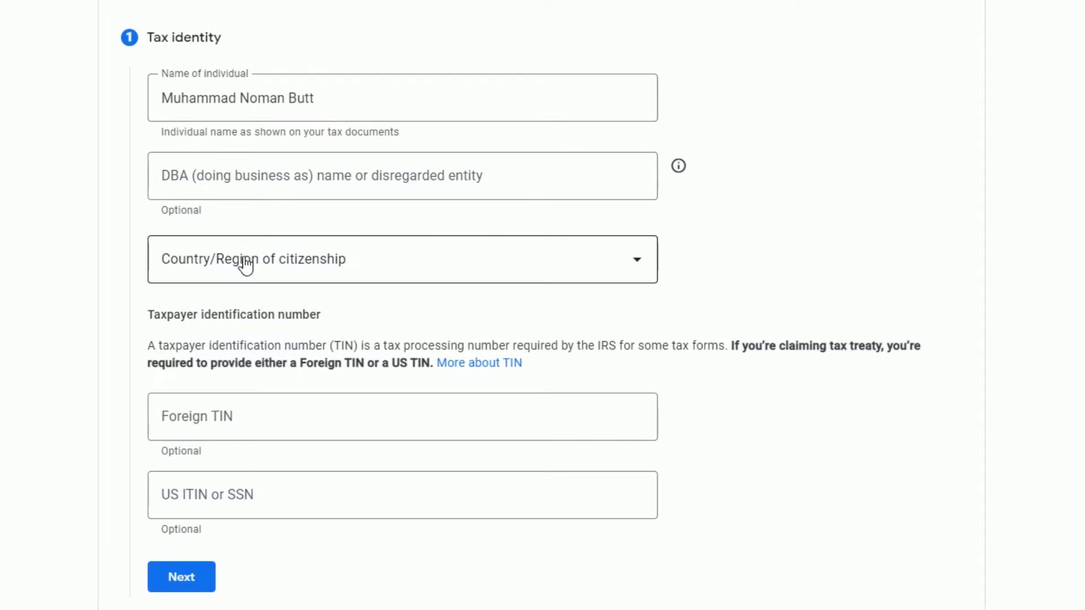
left_click(244, 264)
type("p")
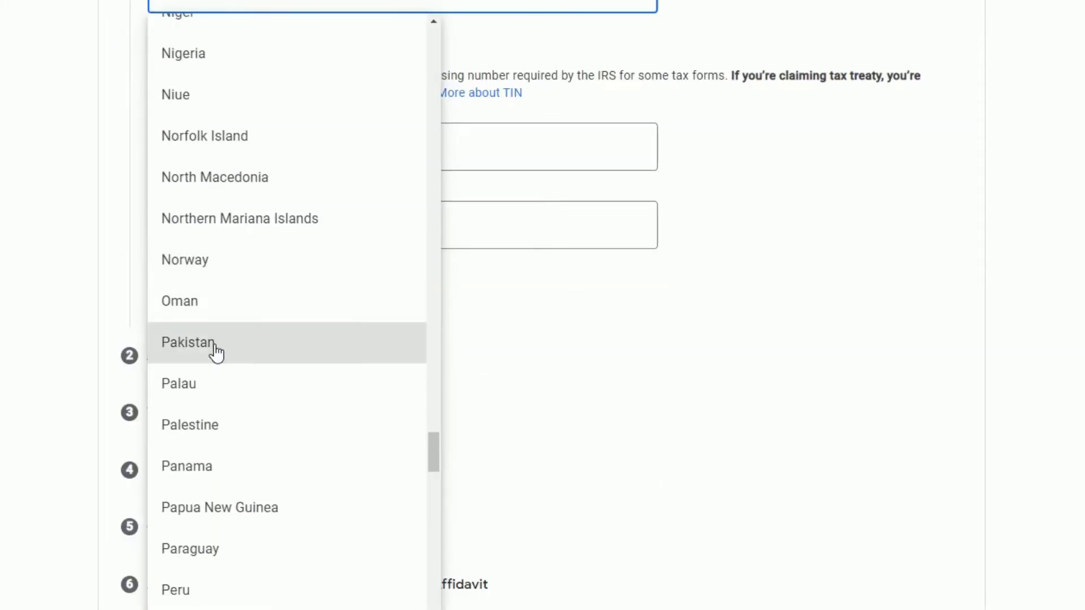
left_click(217, 353)
scroll(209, 170, "up", 2)
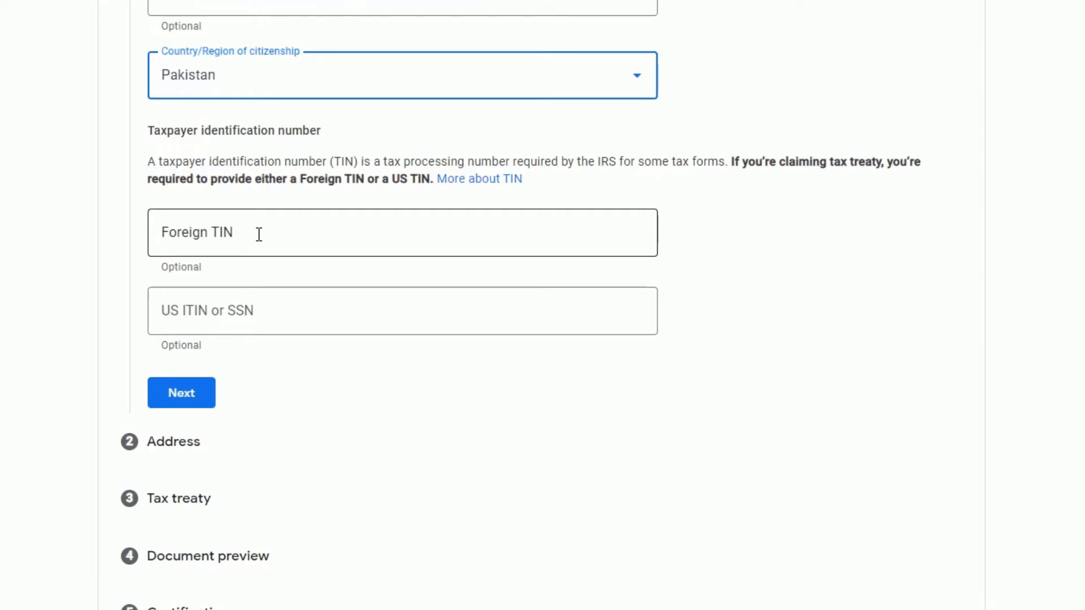
Step: Enter the foreign TIN and continue to the Address step
left_click(214, 232)
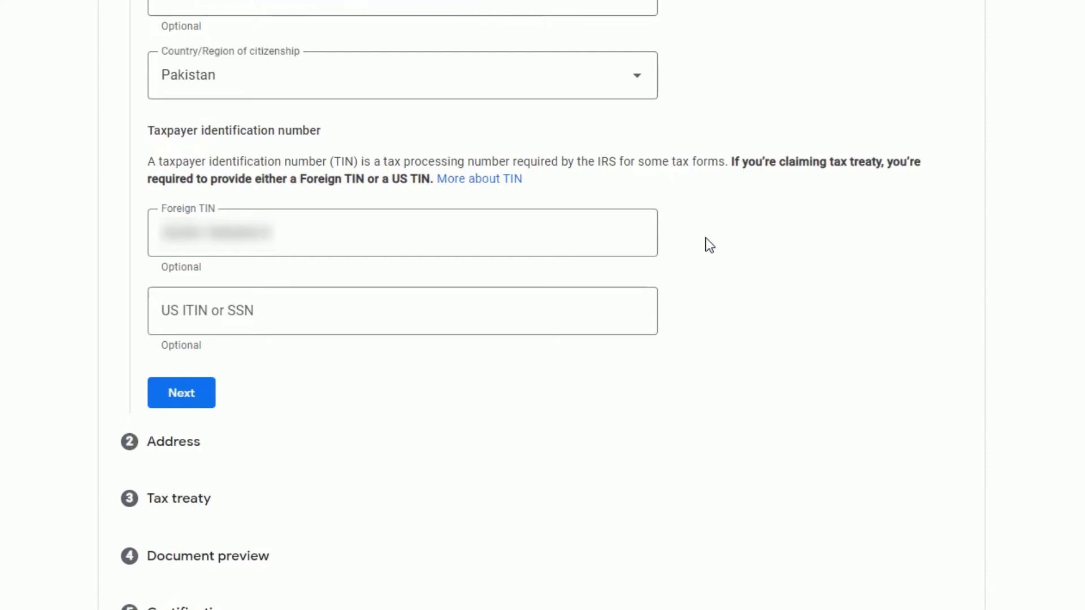
scroll(710, 244, "down", 2)
left_click(184, 297)
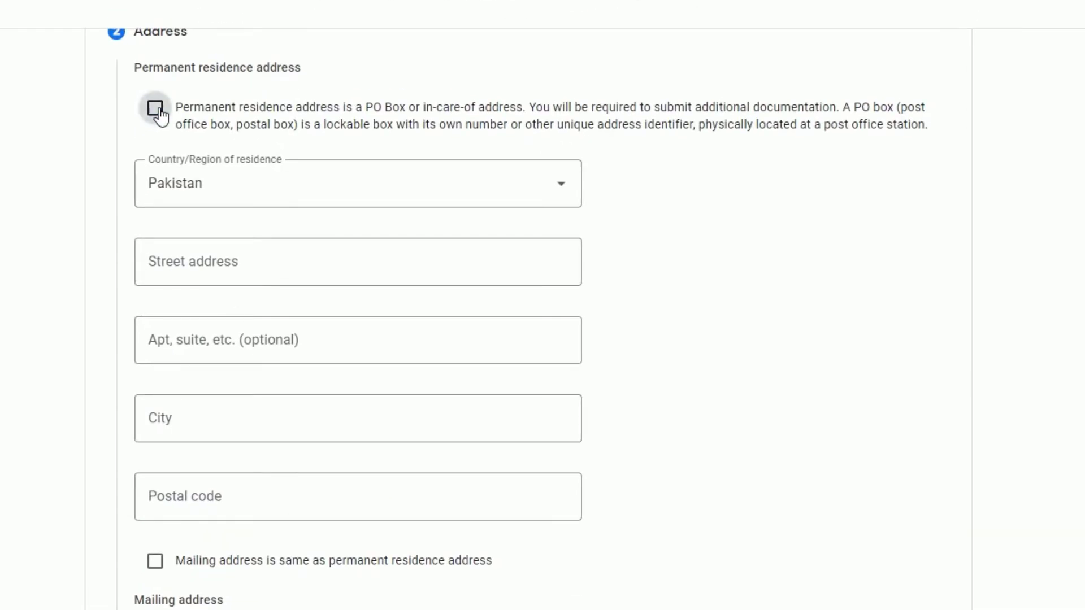
Step: Fill the residence address as a PO box from autofill and reuse it as the mailing address
left_click(157, 112)
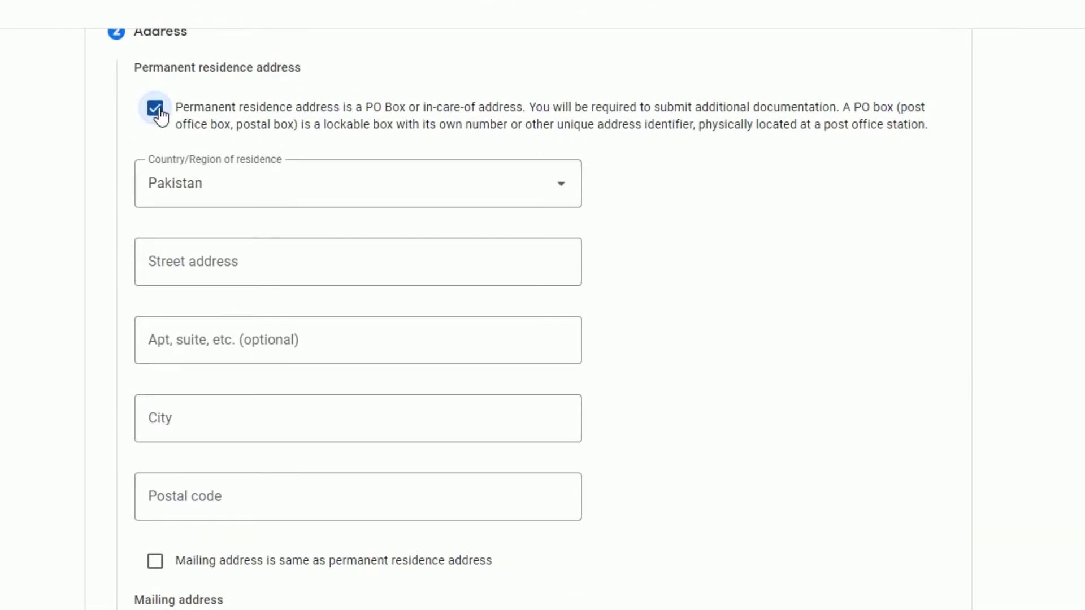
left_click(210, 260)
left_click(243, 314)
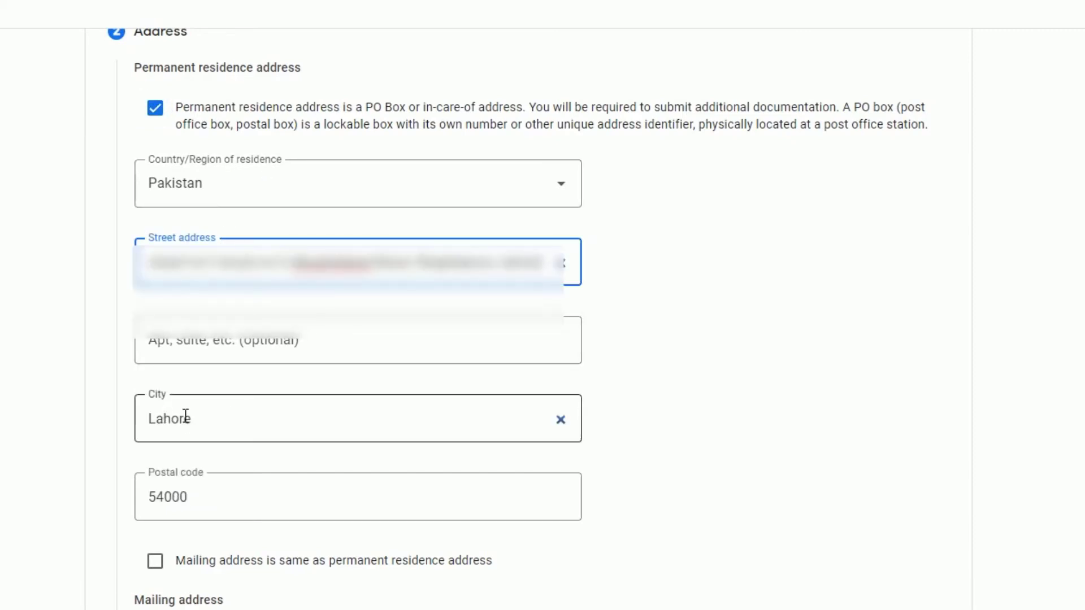
scroll(190, 423, "down", 2)
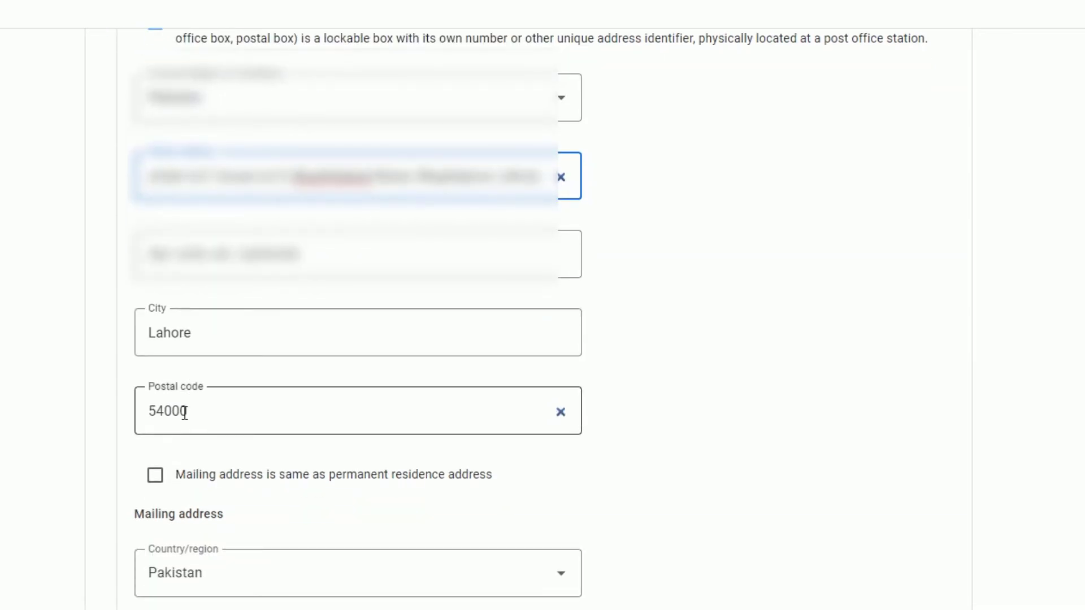
scroll(185, 412, "down", 2)
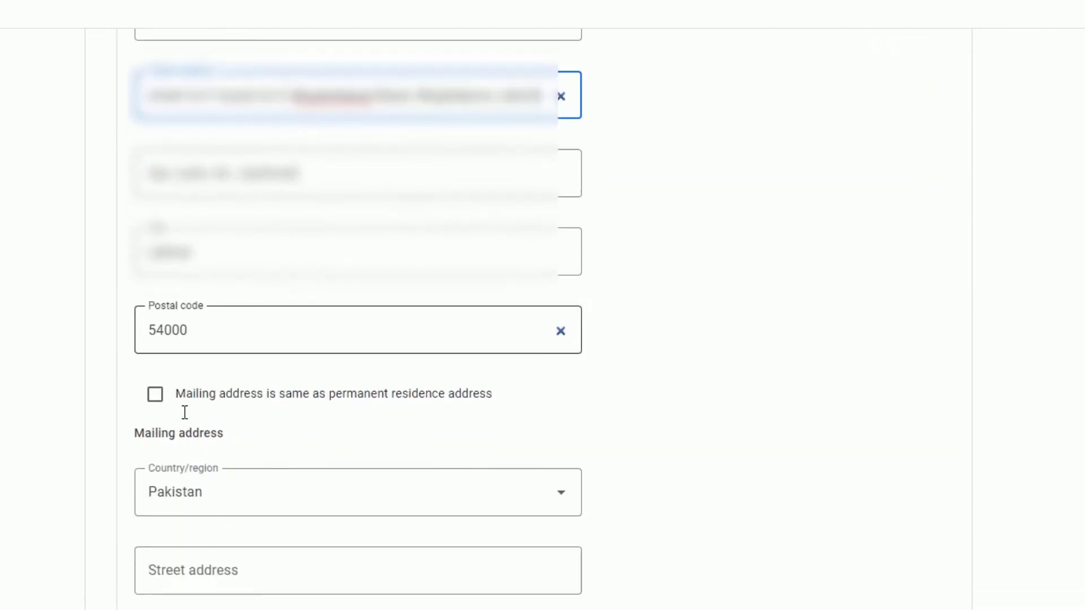
left_click(151, 394)
left_click(242, 470)
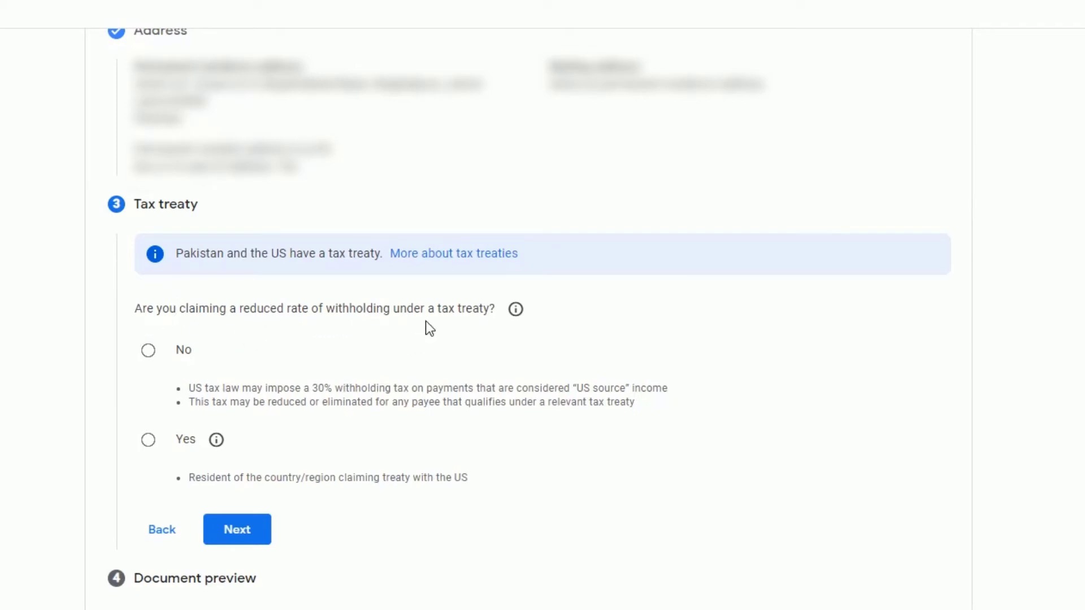
Step: Claim a reduced treaty withholding rate as a resident of Pakistan
left_click(148, 440)
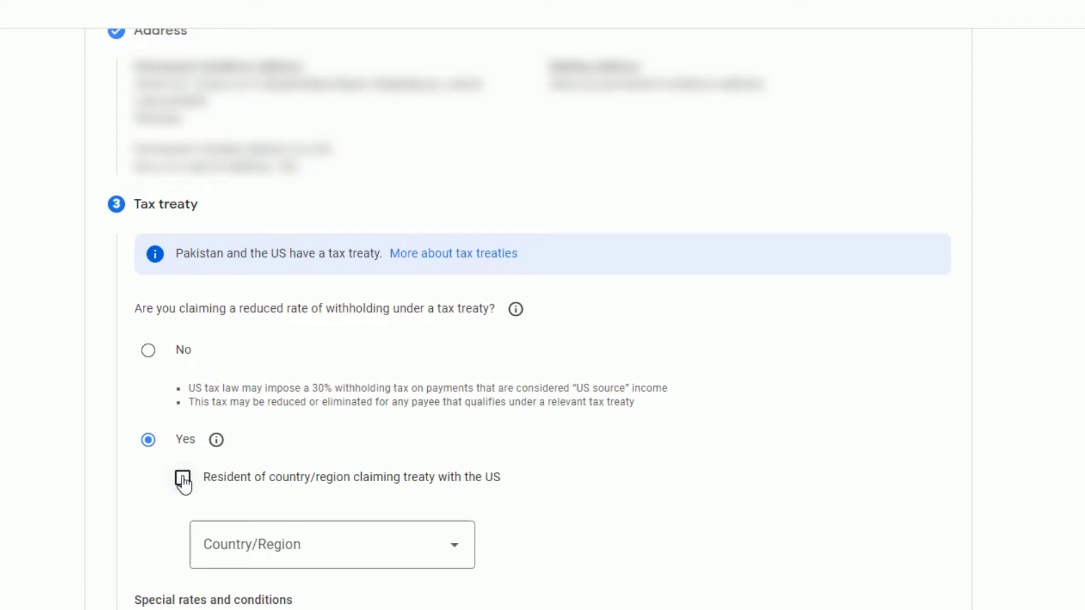
left_click(182, 480)
left_click(310, 551)
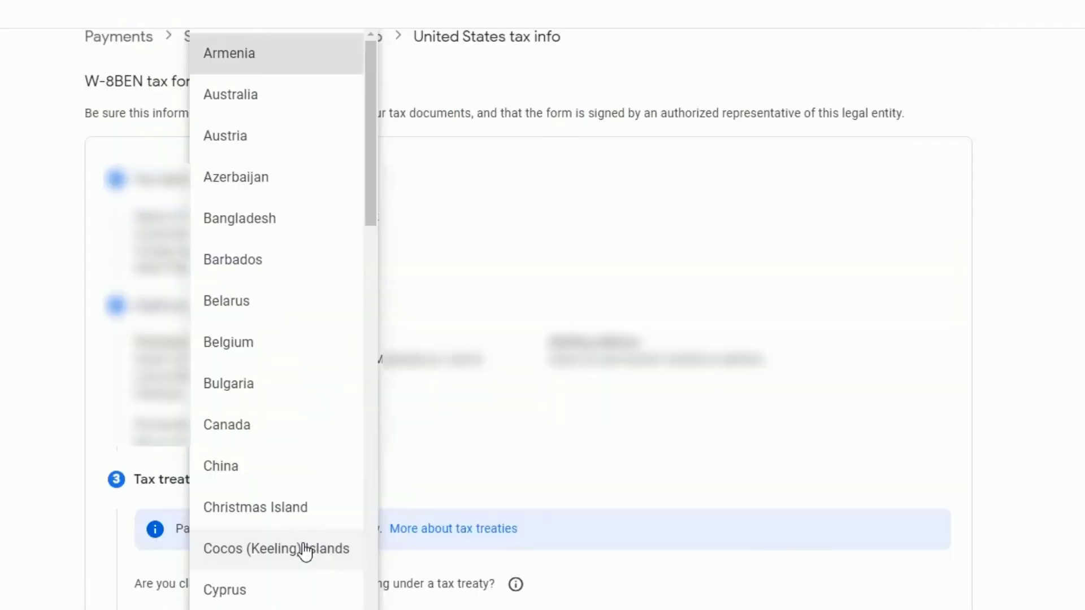
scroll(305, 551, "down", 10)
left_click(273, 418)
Step: Claim Services income under Article 3 paragraph 2 at a 0% rate
scroll(221, 483, "down", 8)
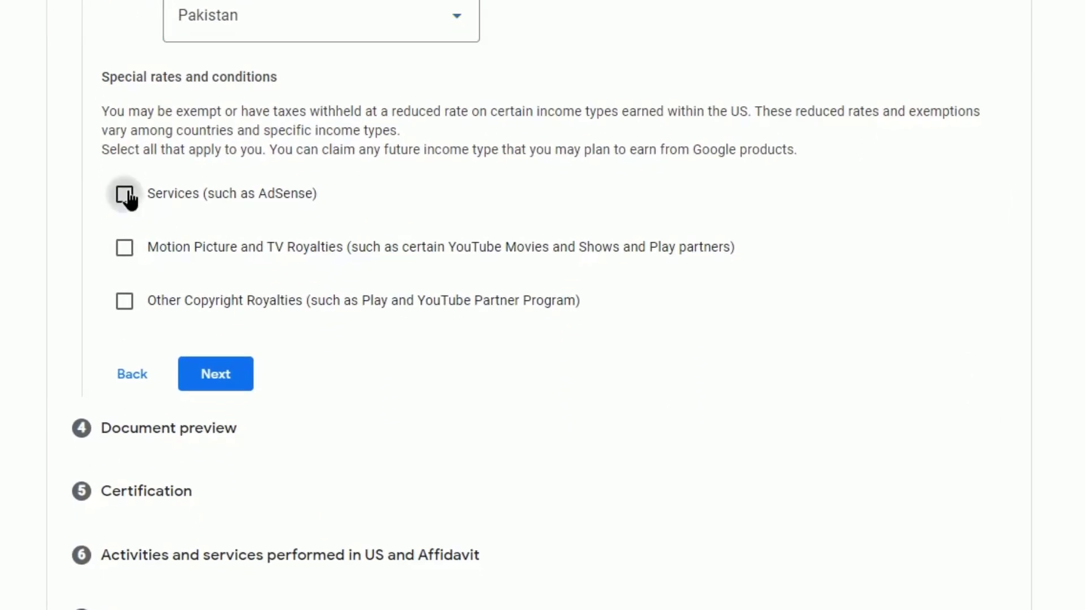
left_click(125, 195)
left_click(358, 279)
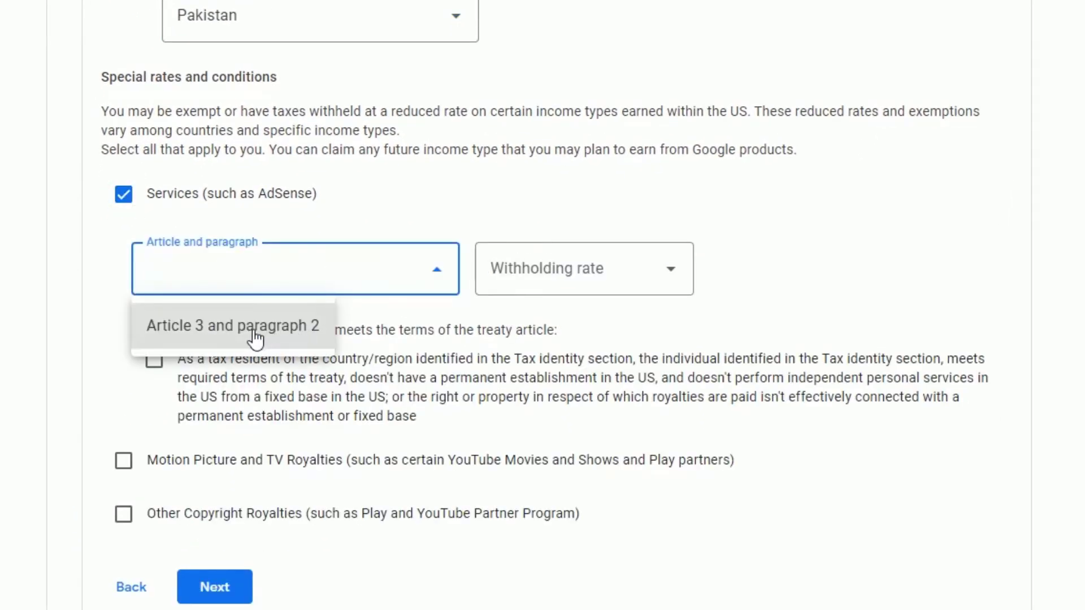
left_click(255, 333)
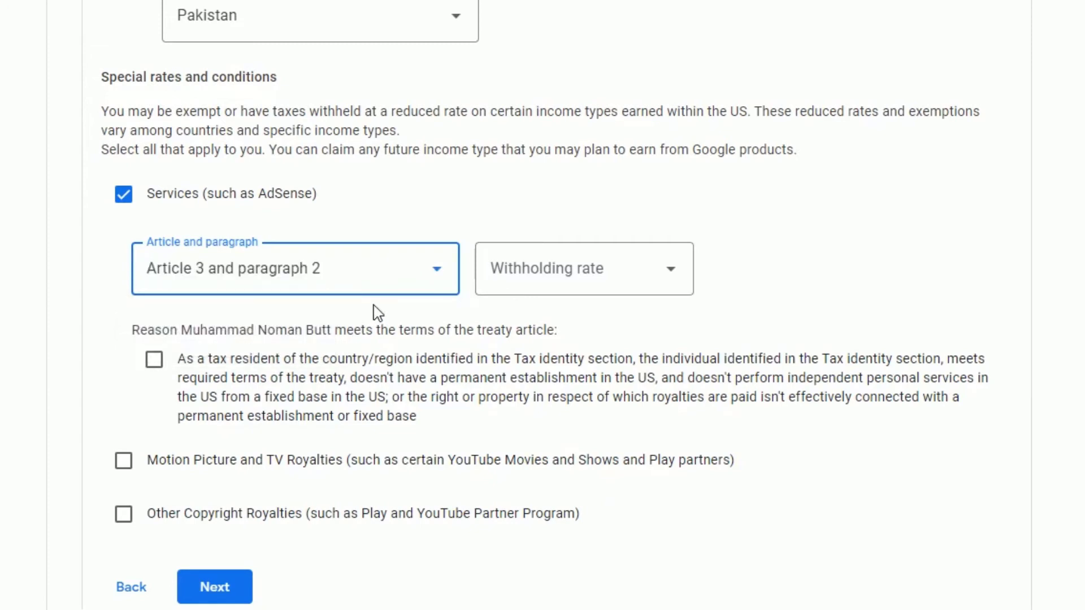
left_click(564, 283)
left_click(552, 328)
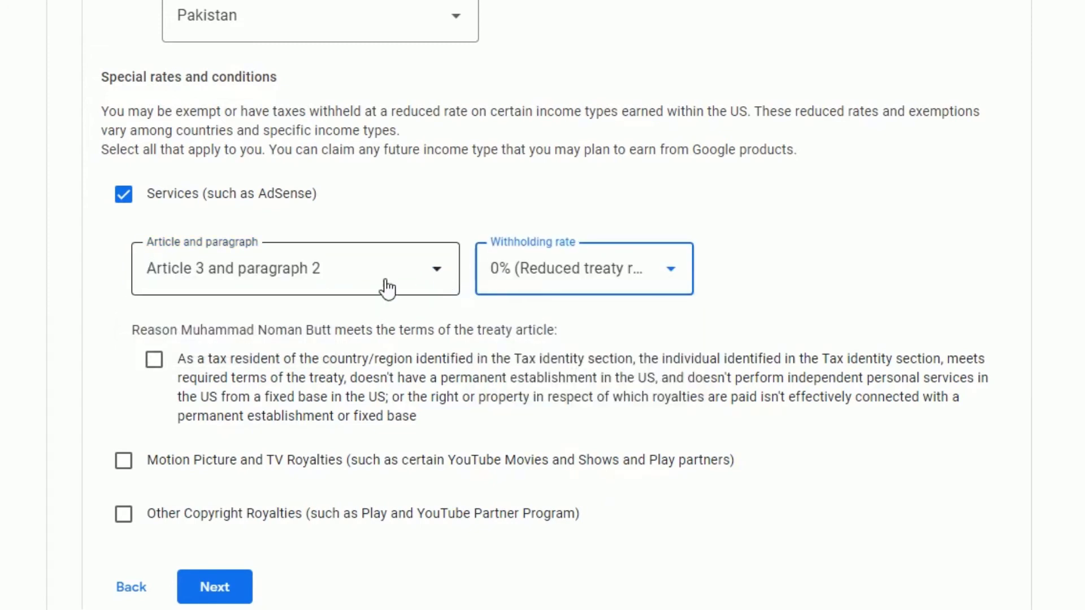
scroll(250, 245, "down", 3)
left_click(155, 169)
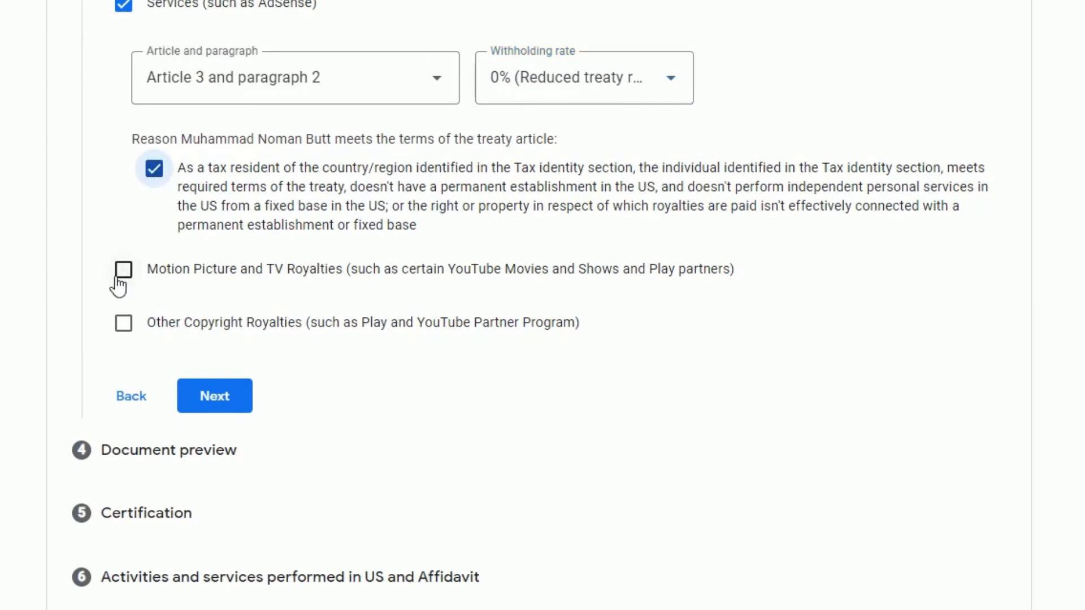
Step: Set Motion Picture and TV Royalties to No treaty at the 30% default rate
scroll(132, 192, "down", 2)
left_click(125, 182)
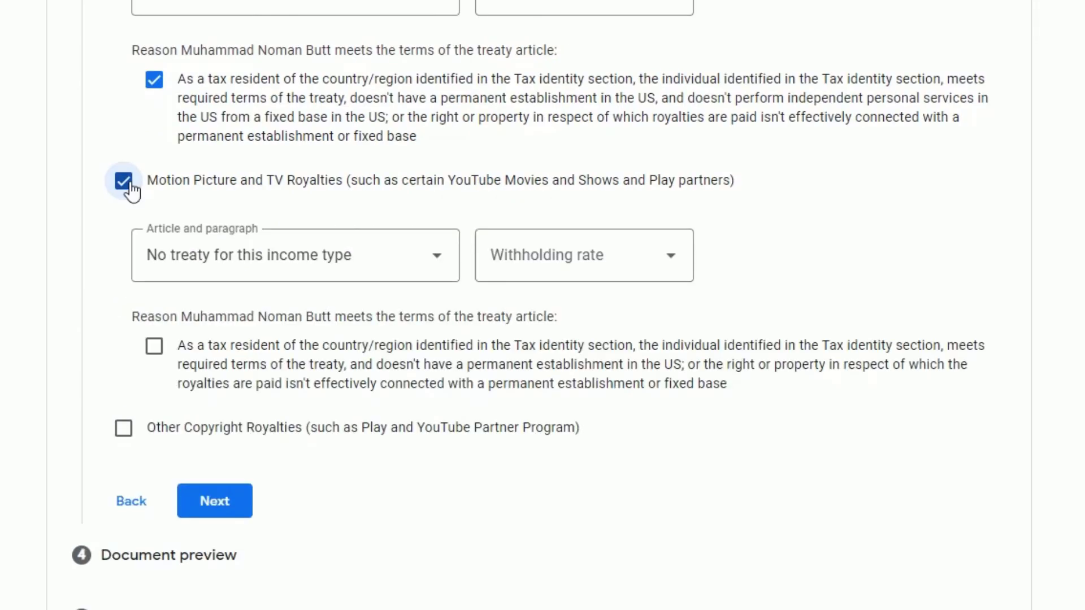
left_click(317, 276)
left_click(252, 319)
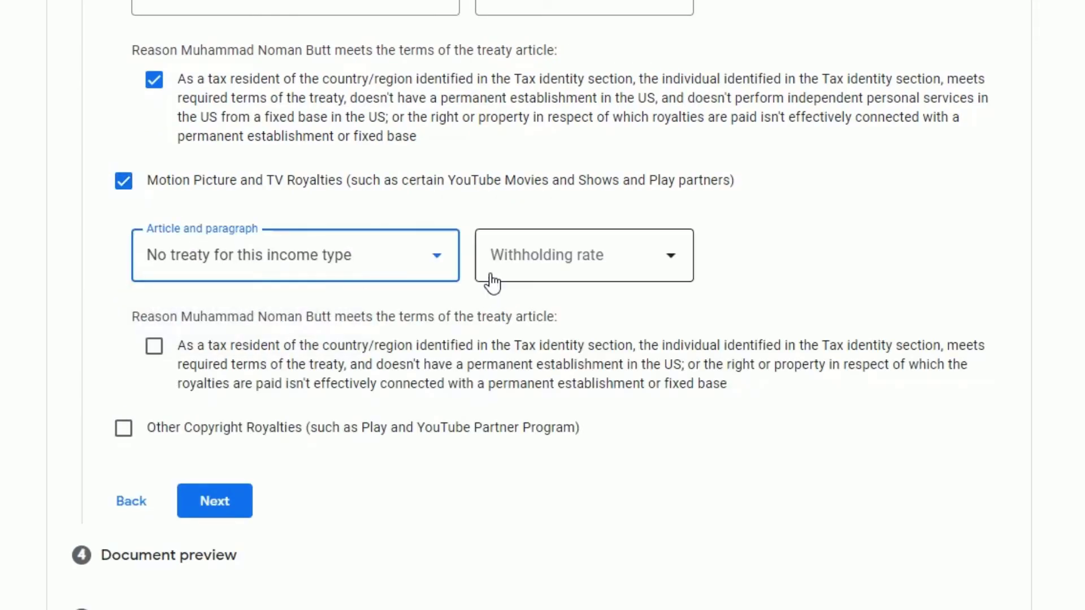
left_click(550, 266)
left_click(539, 303)
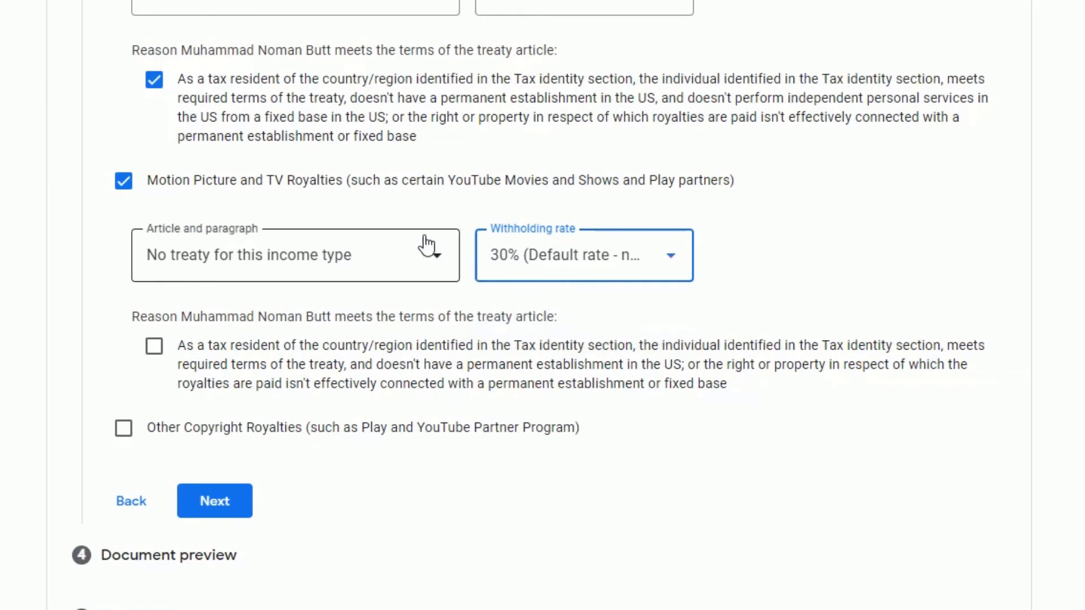
scroll(274, 245, "down", 2)
left_click(161, 257)
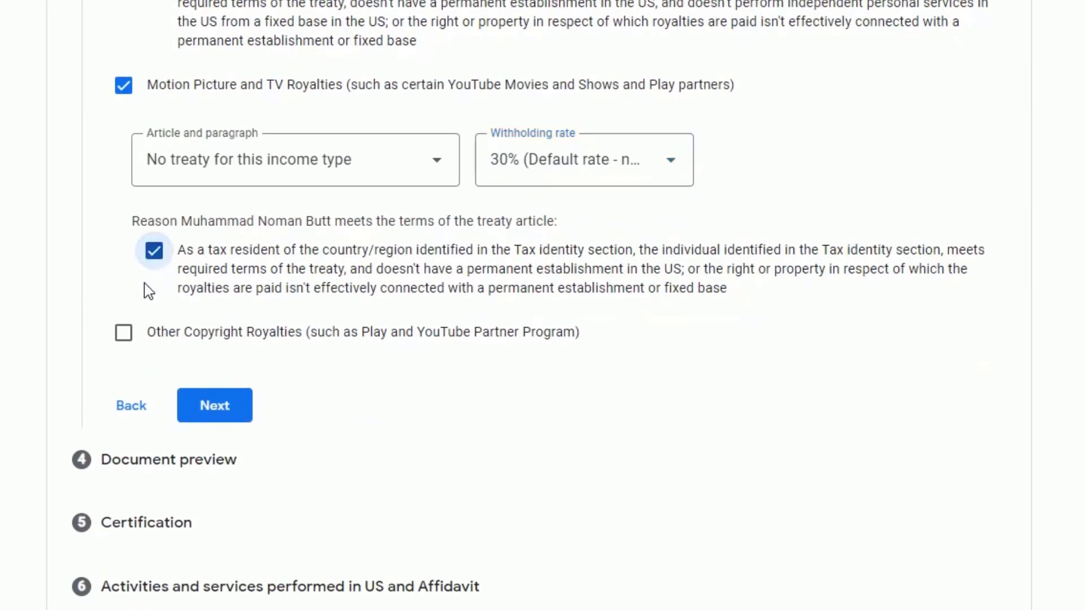
Step: Claim Other Copyright Royalties under Article 8 paragraph 1 at a 0% rate
left_click(124, 333)
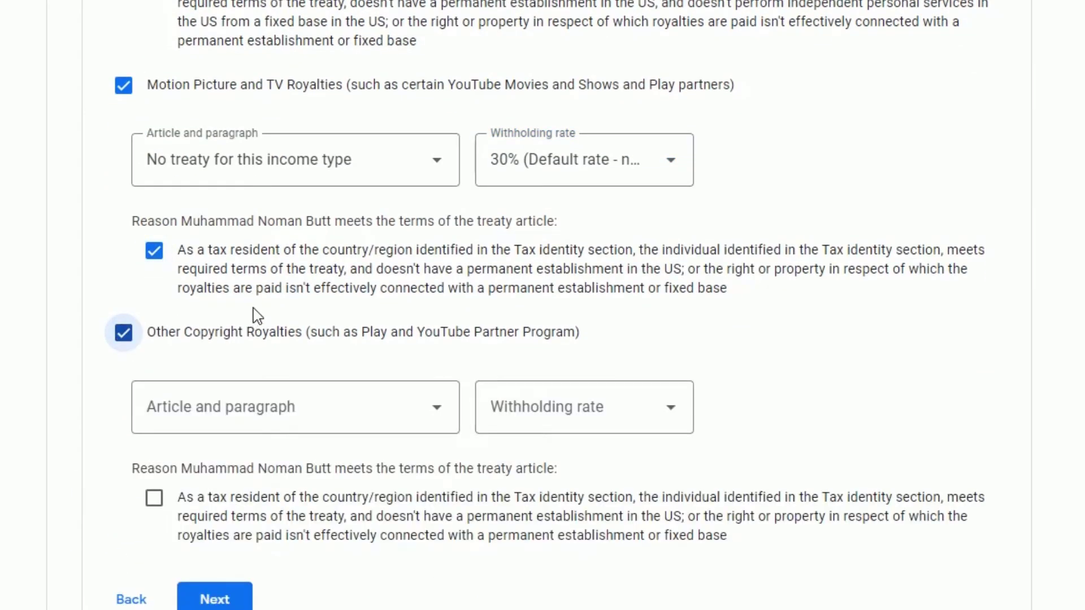
scroll(169, 322, "down", 2)
left_click(271, 308)
left_click(251, 359)
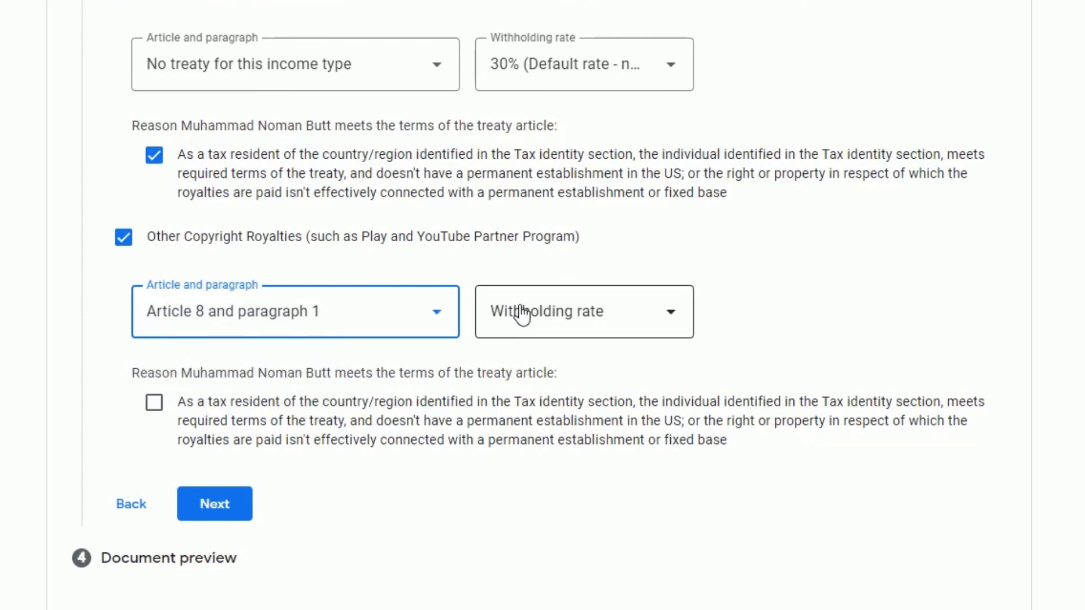
left_click(543, 314)
left_click(547, 373)
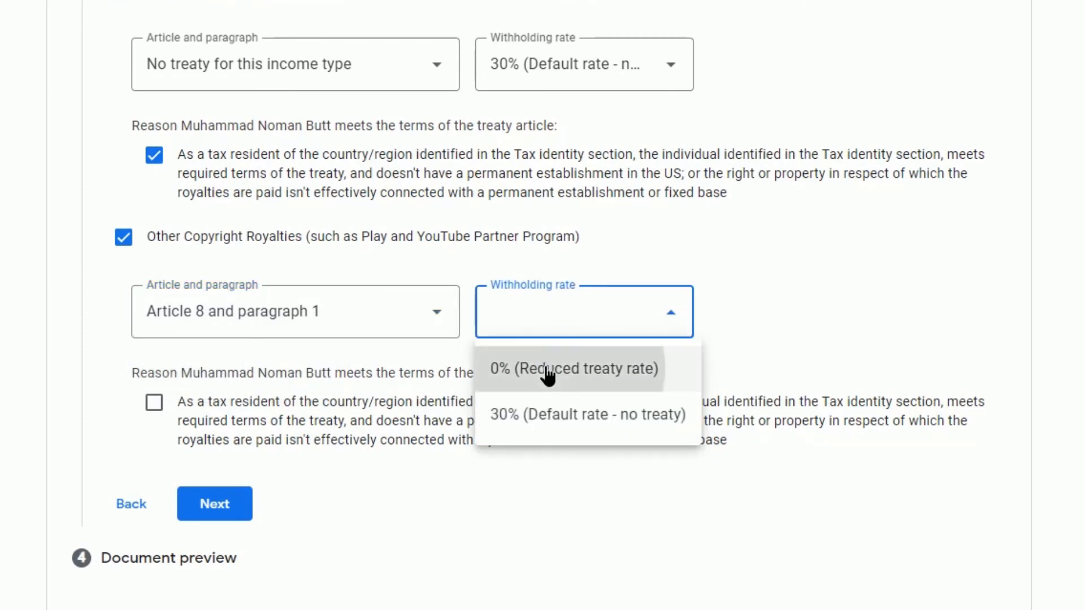
scroll(170, 310, "down", 2)
left_click(161, 309)
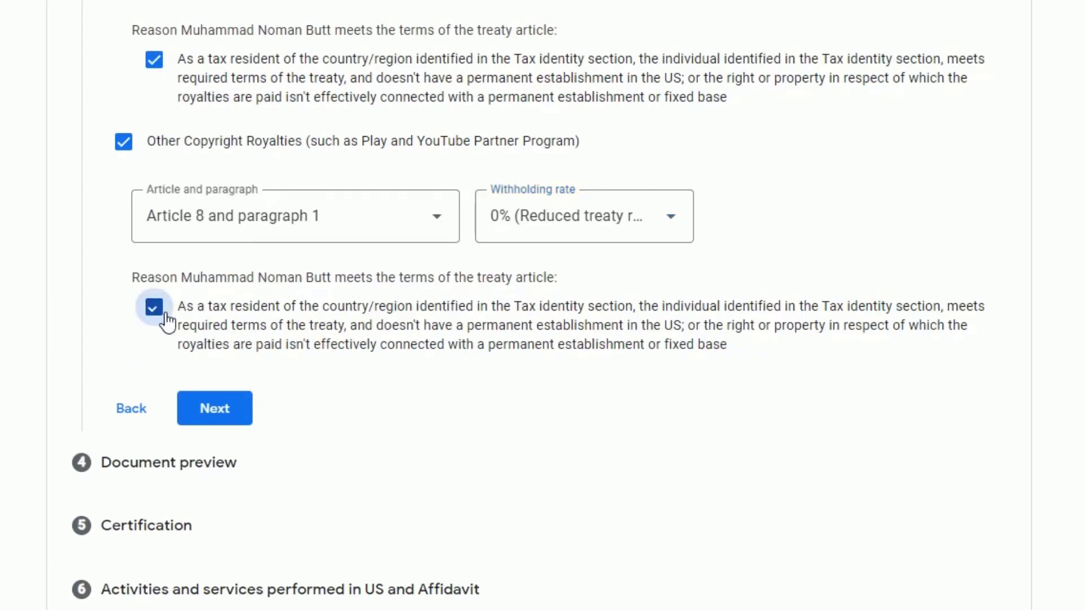
Step: Confirm the four generated W-8BEN documents were reviewed and go to certification
left_click(225, 409)
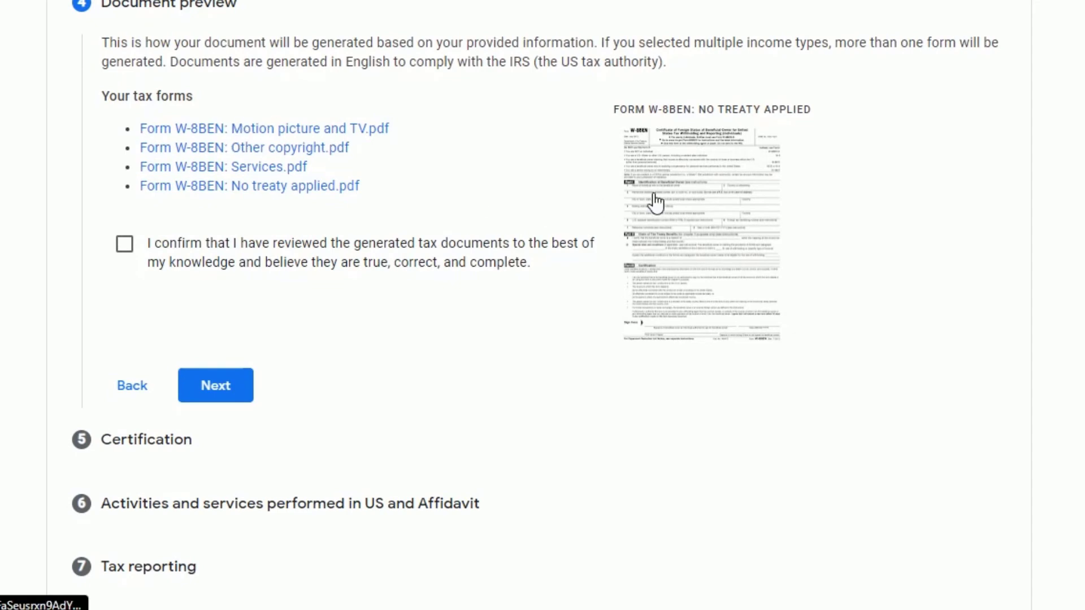
left_click(124, 248)
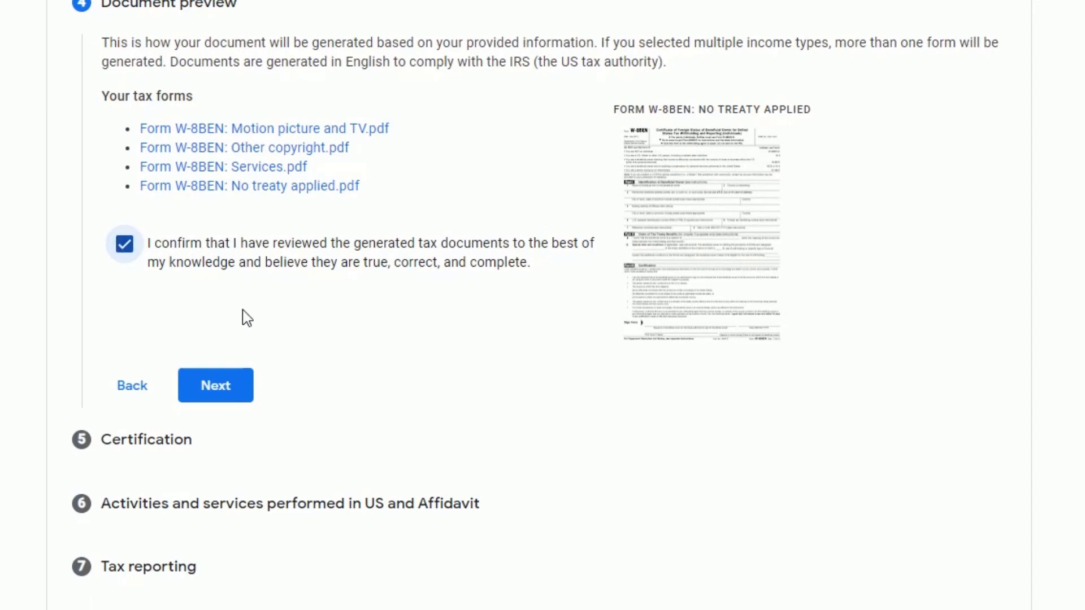
left_click(218, 384)
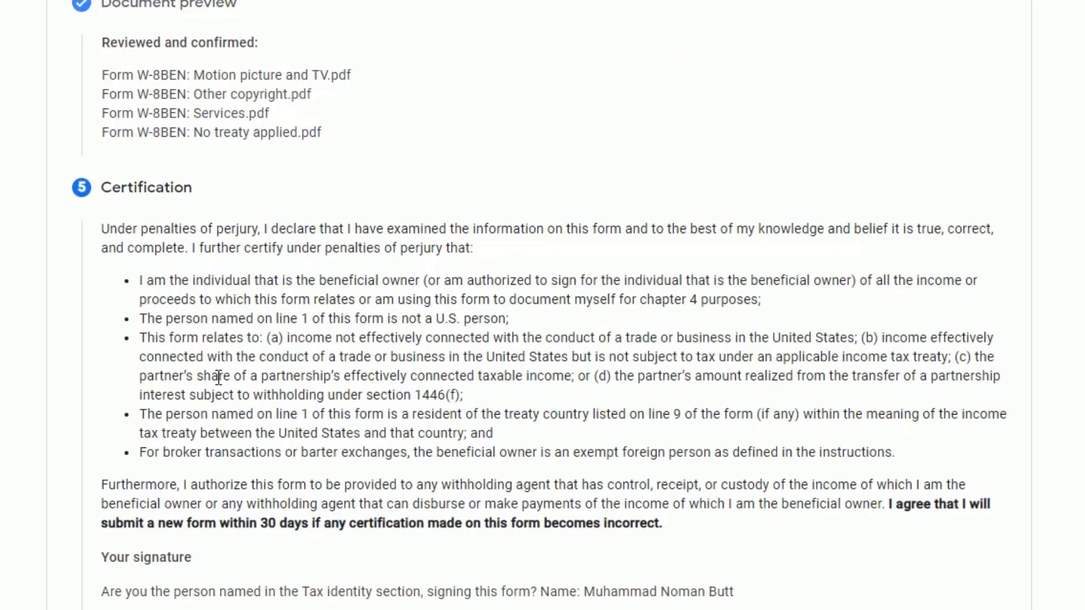
Step: Sign the certification with the signer's full legal name and continue
scroll(283, 203, "down", 7)
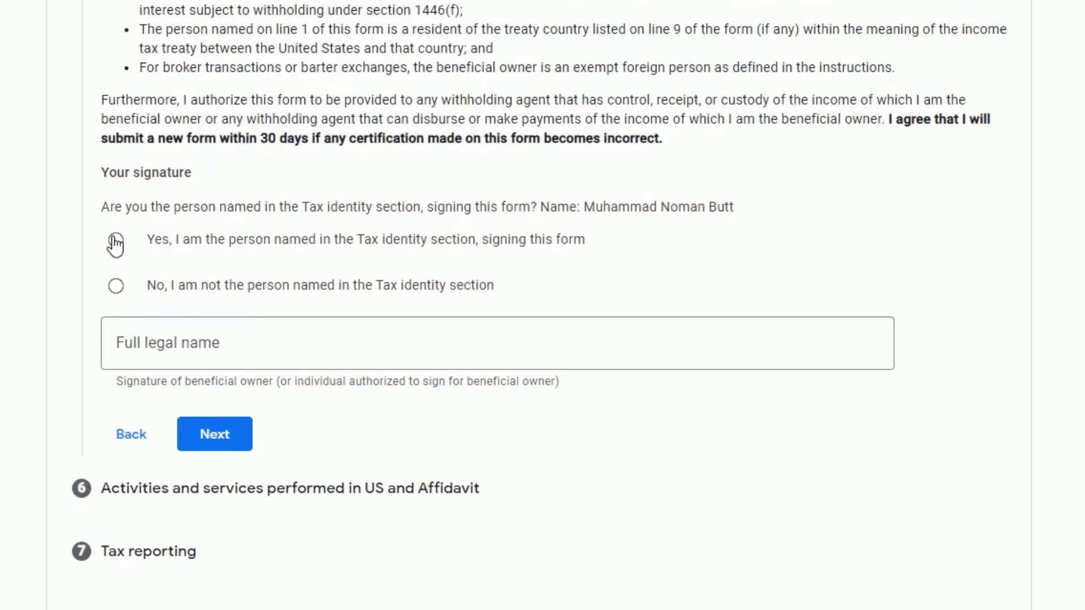
left_click(158, 340)
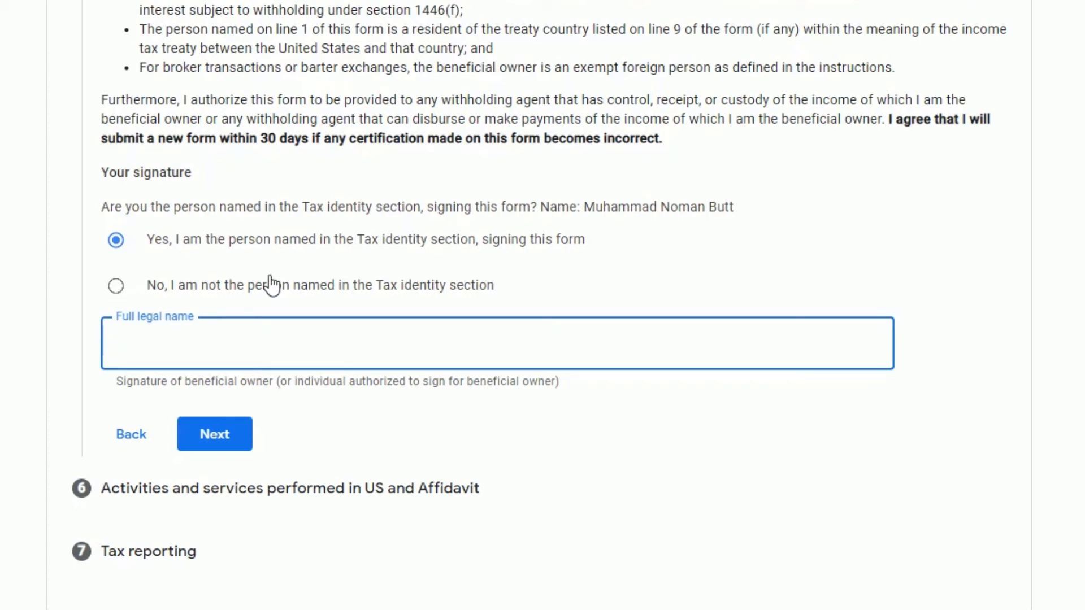
left_click(224, 437)
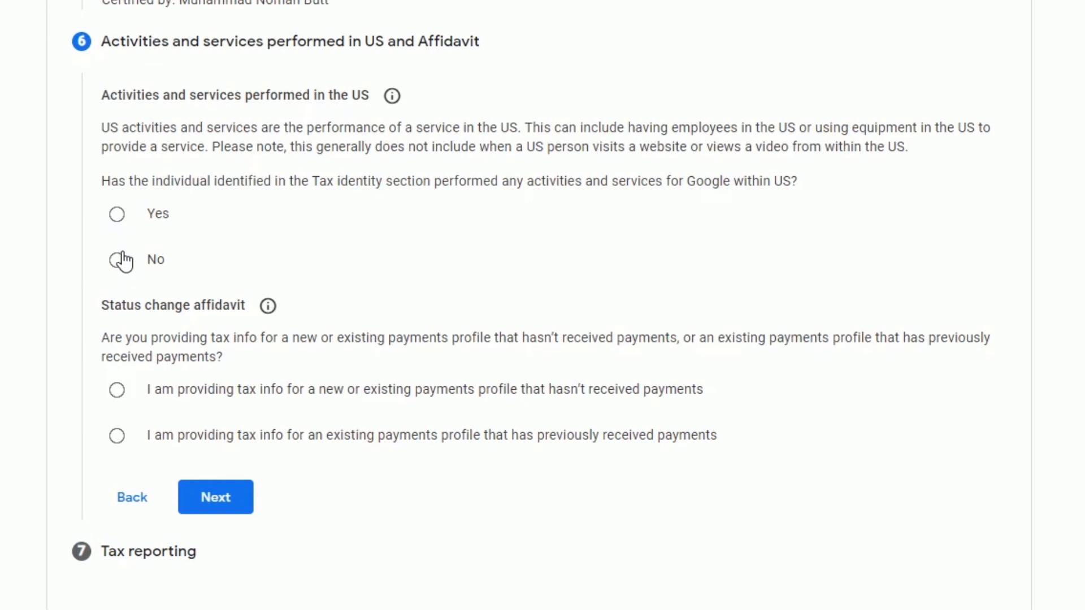
Step: Declare no US activities and a new payments profile, accept paperless delivery, and submit
left_click(118, 261)
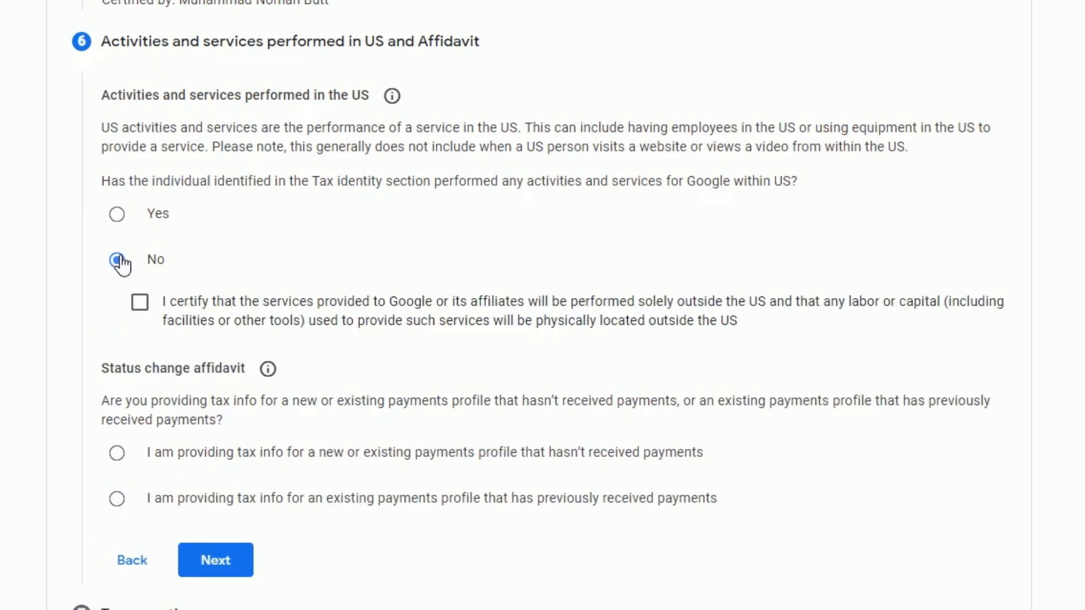
left_click(142, 304)
scroll(120, 315, "down", 1)
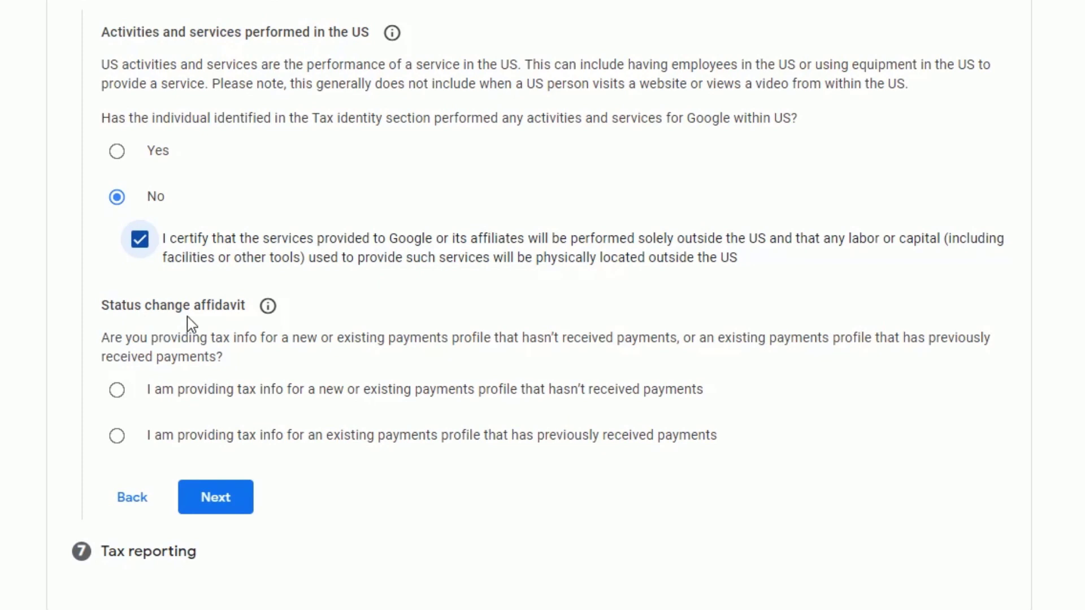
left_click(173, 387)
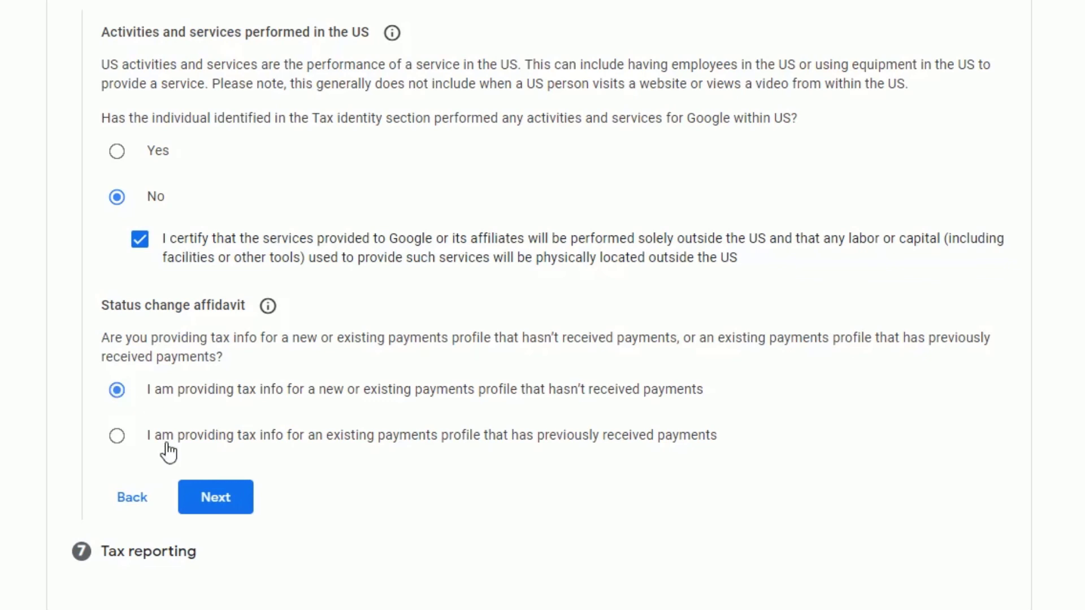
left_click(215, 498)
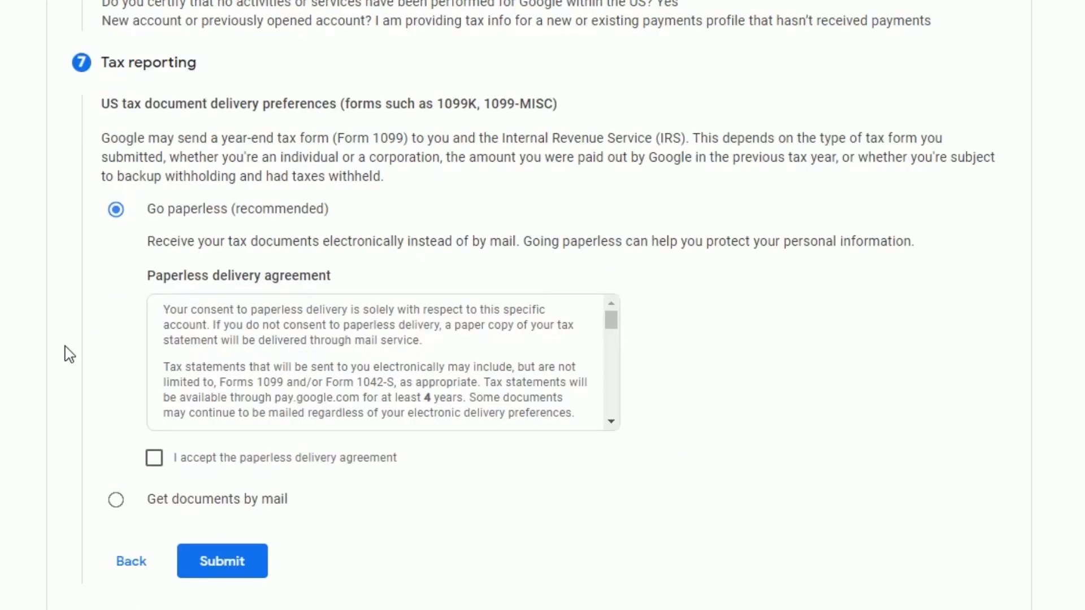
left_click(154, 459)
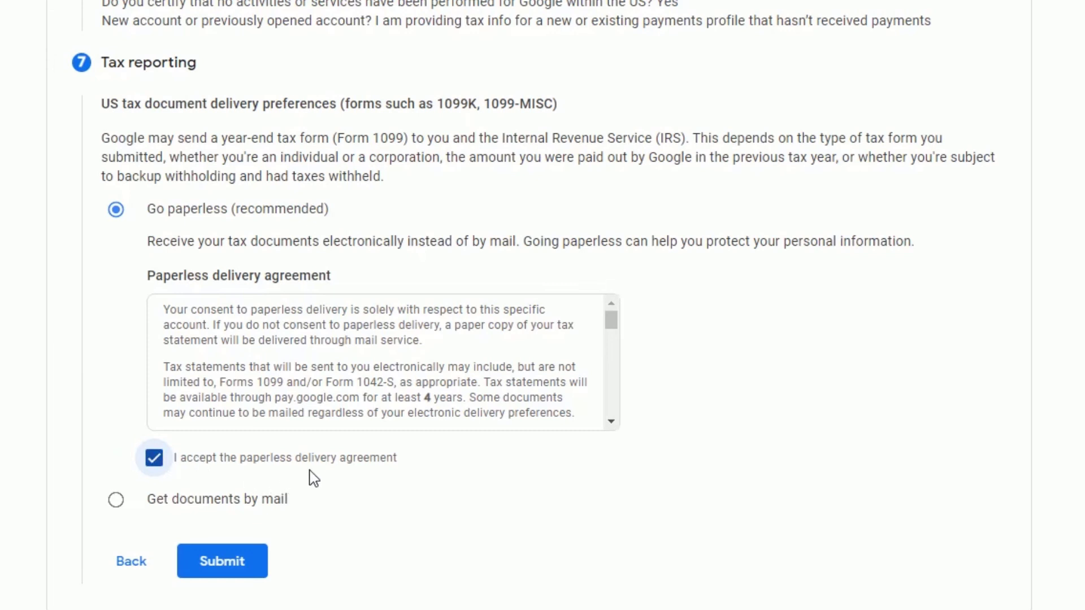
left_click(233, 561)
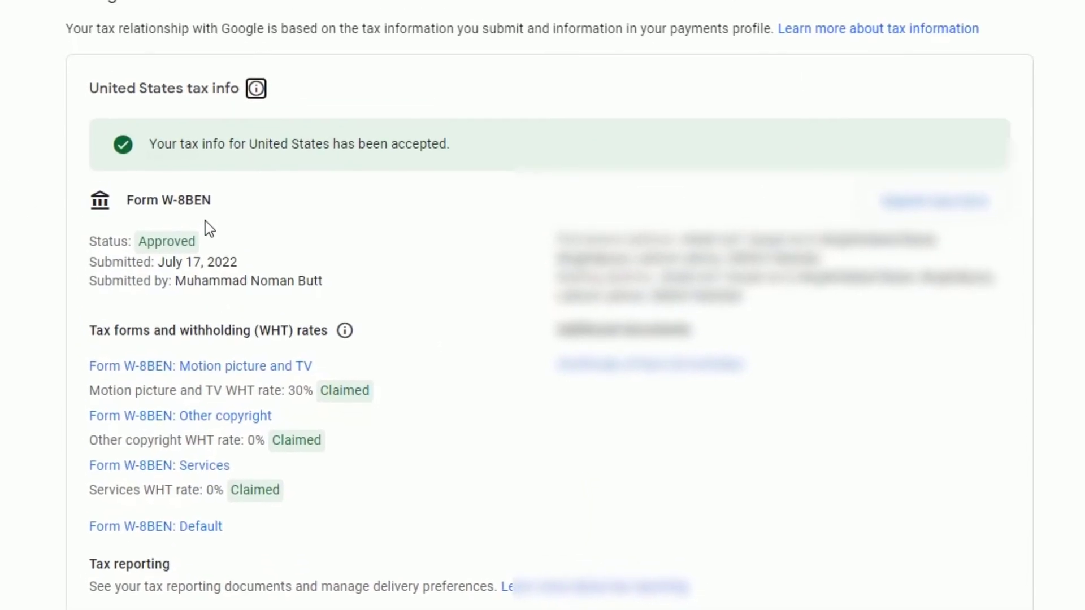